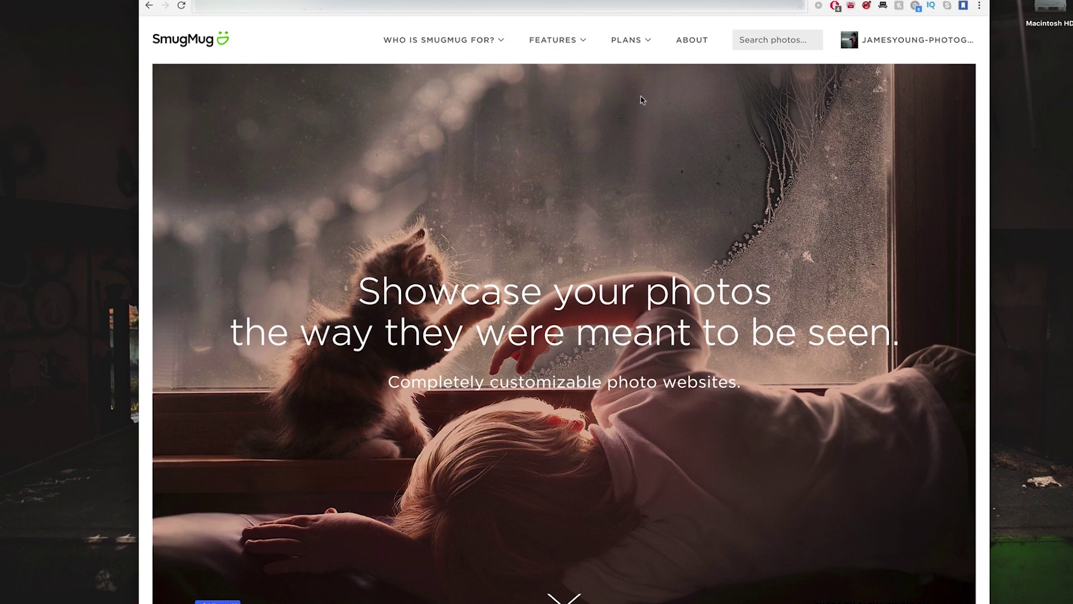
# Go from the SmugMug homepage into Client Access > 2017 > Couples.
pyautogui.click(877, 44)
pyautogui.click(872, 65)
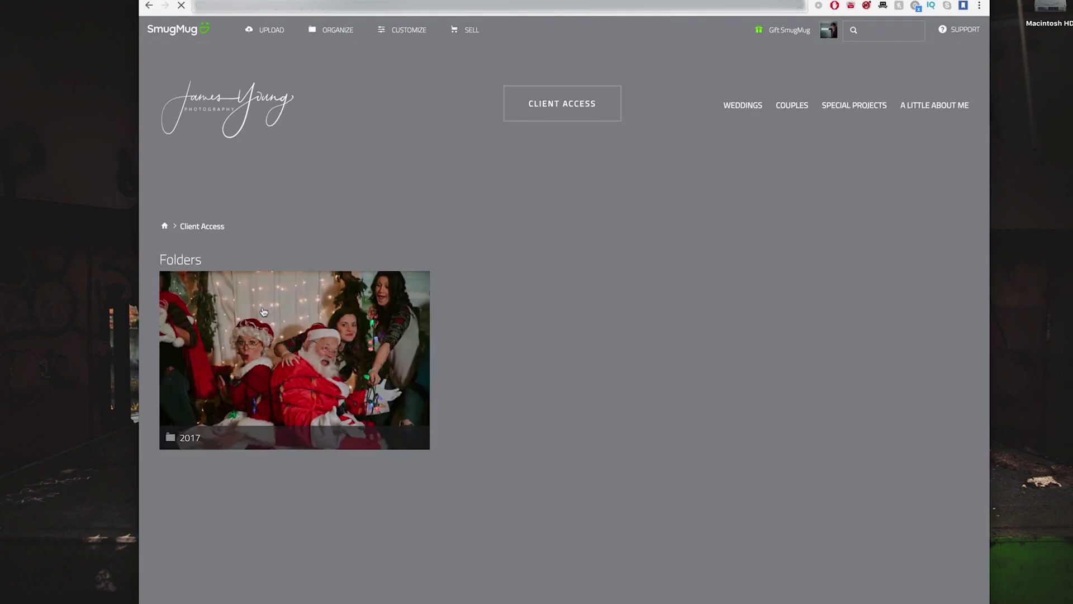
pyautogui.click(264, 313)
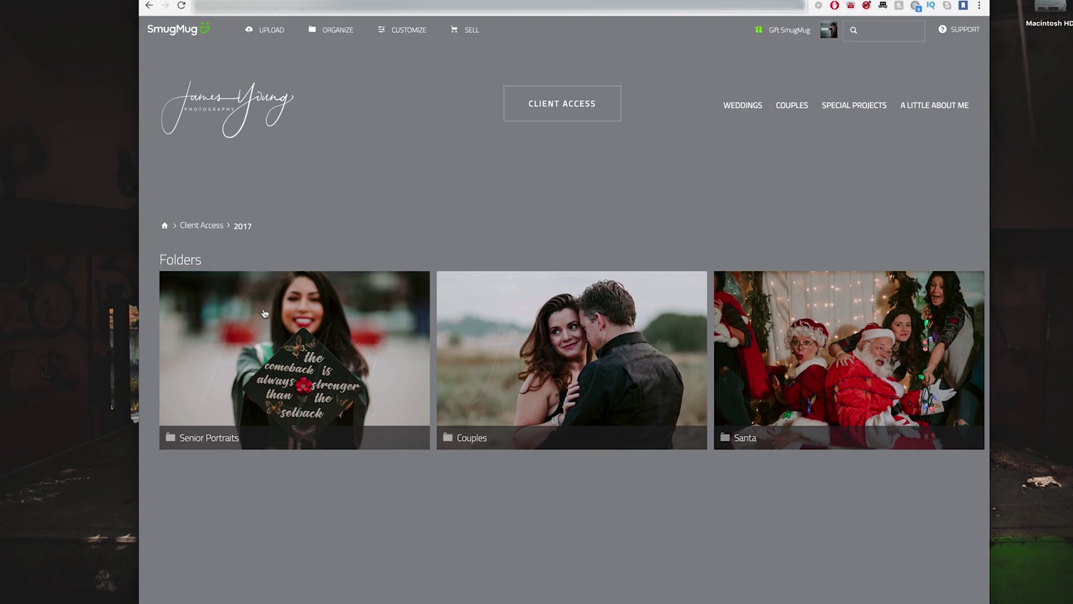
pyautogui.click(499, 328)
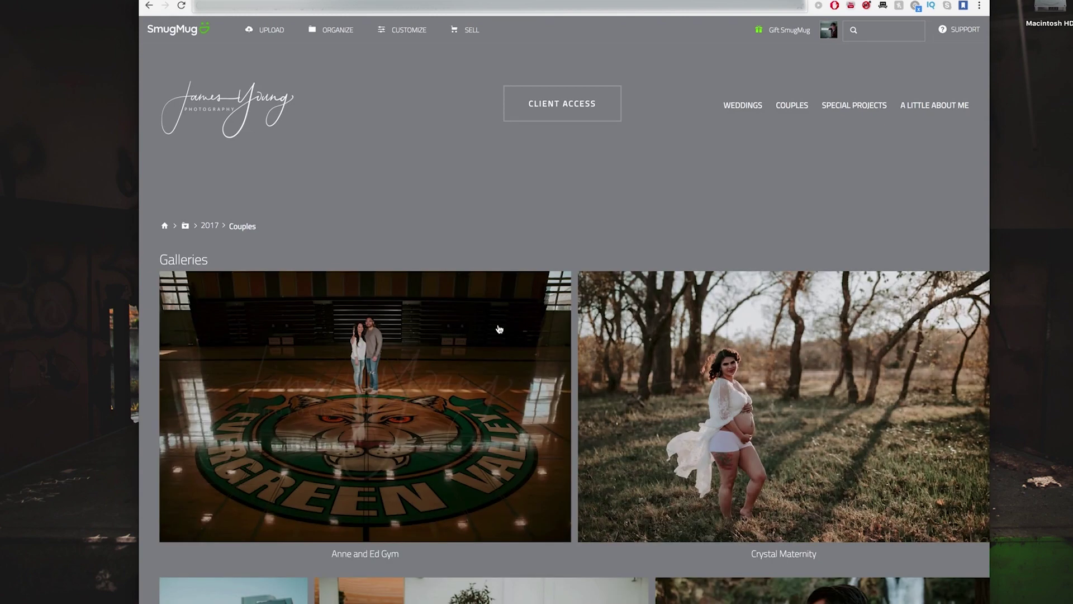
# Scroll through the grid of couple and wedding galleries.
pyautogui.scroll(-4, 575, 229)
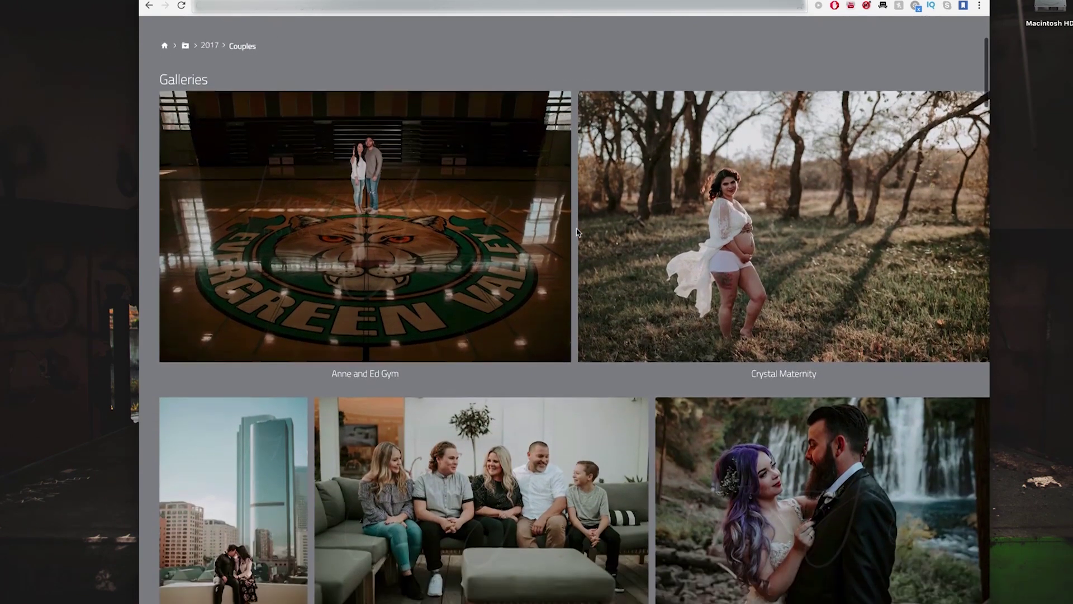
pyautogui.scroll(-13, 577, 232)
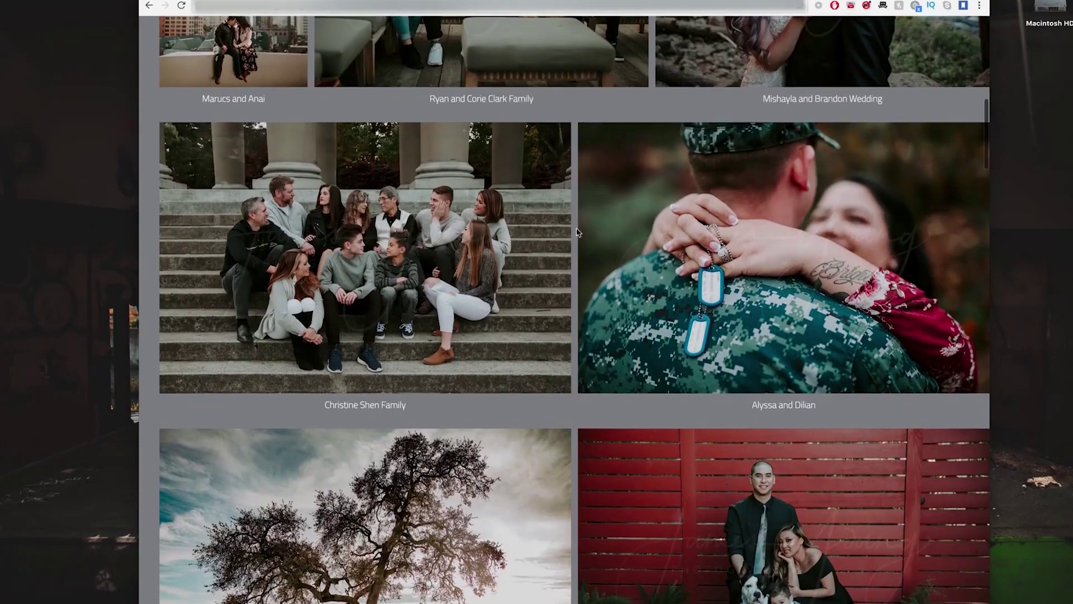
pyautogui.scroll(-11, 577, 232)
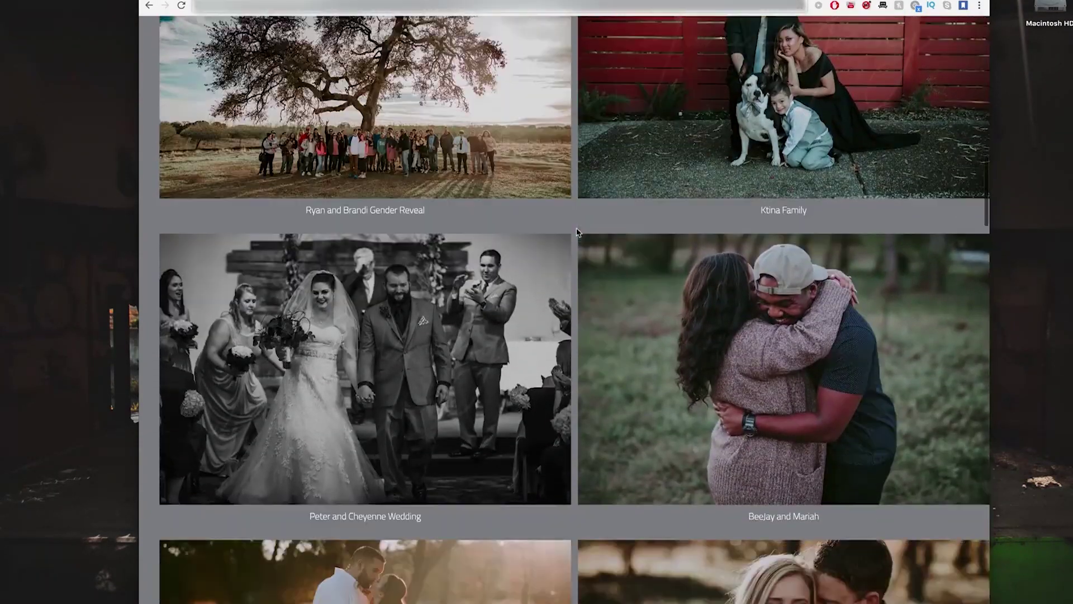
pyautogui.scroll(-7, 576, 231)
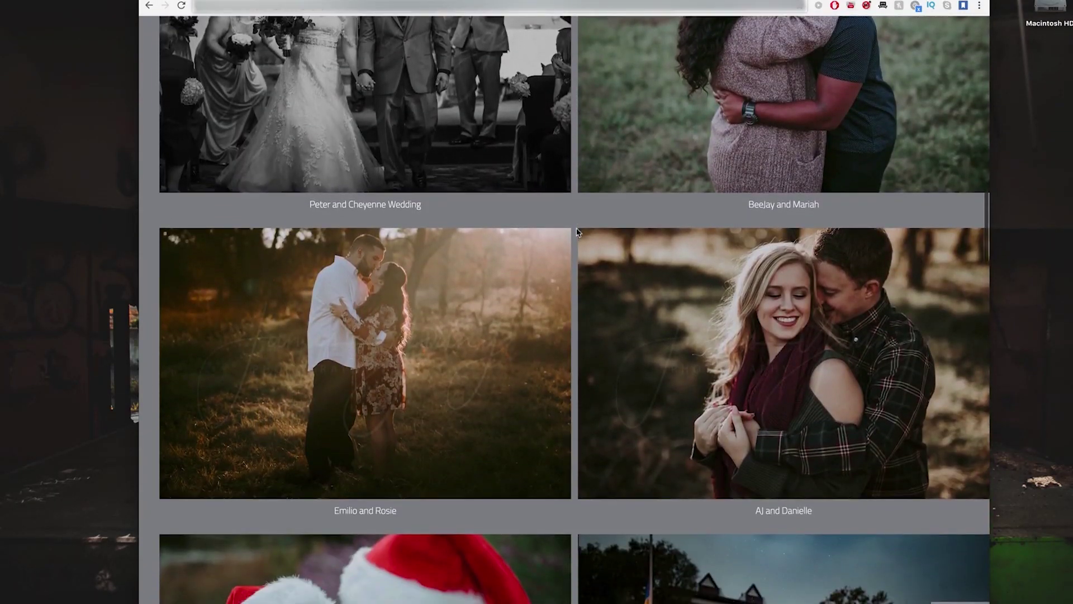
pyautogui.scroll(-5, 577, 232)
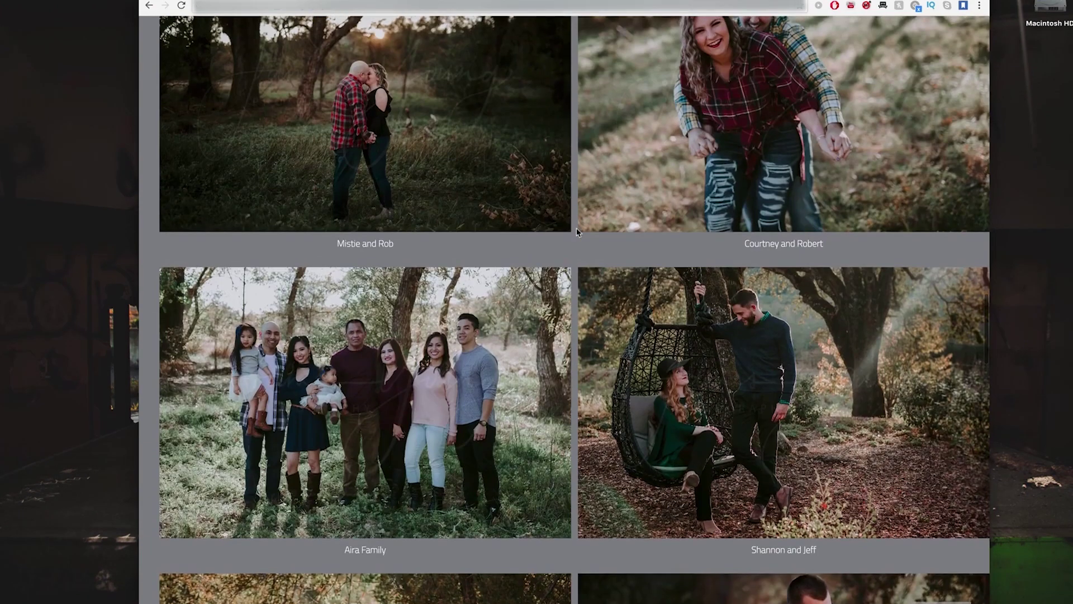
pyautogui.scroll(-1, 577, 231)
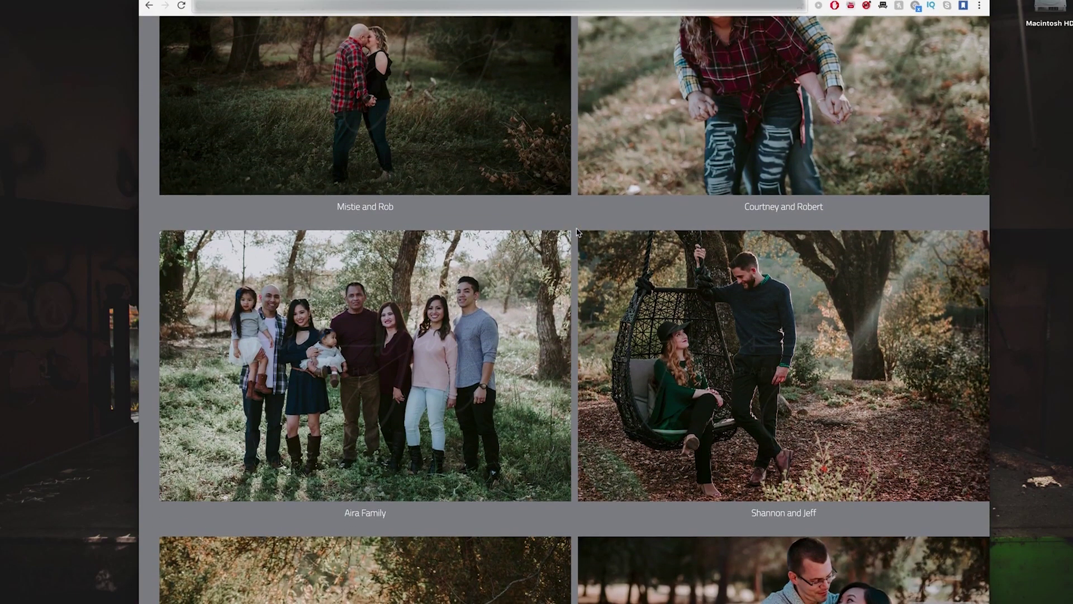
pyautogui.scroll(-8, 578, 231)
pyautogui.scroll(-3, 577, 231)
pyautogui.scroll(2, 577, 231)
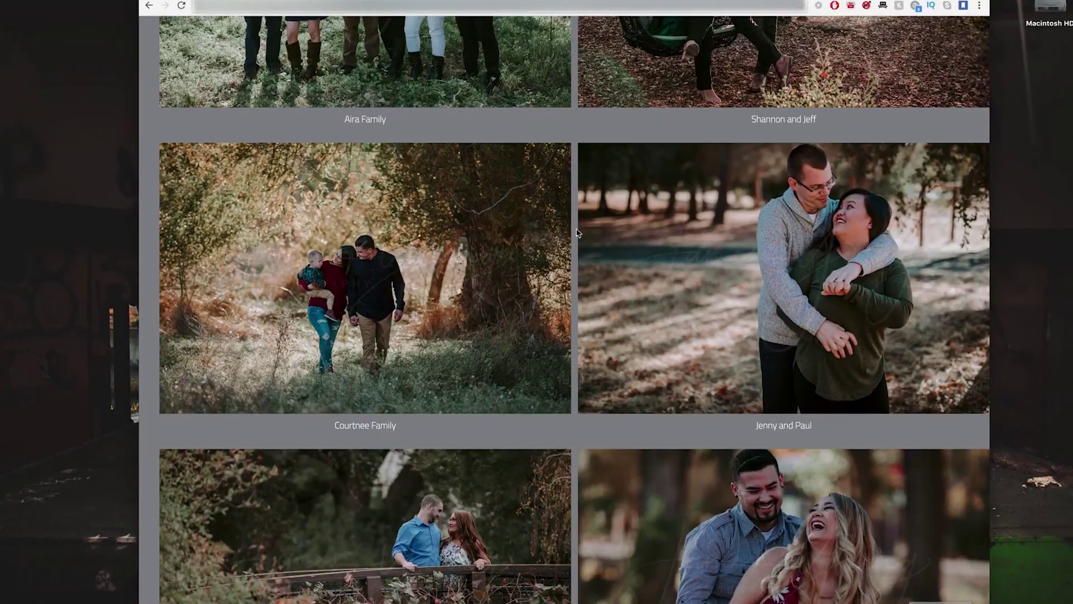
pyautogui.scroll(-1, 578, 233)
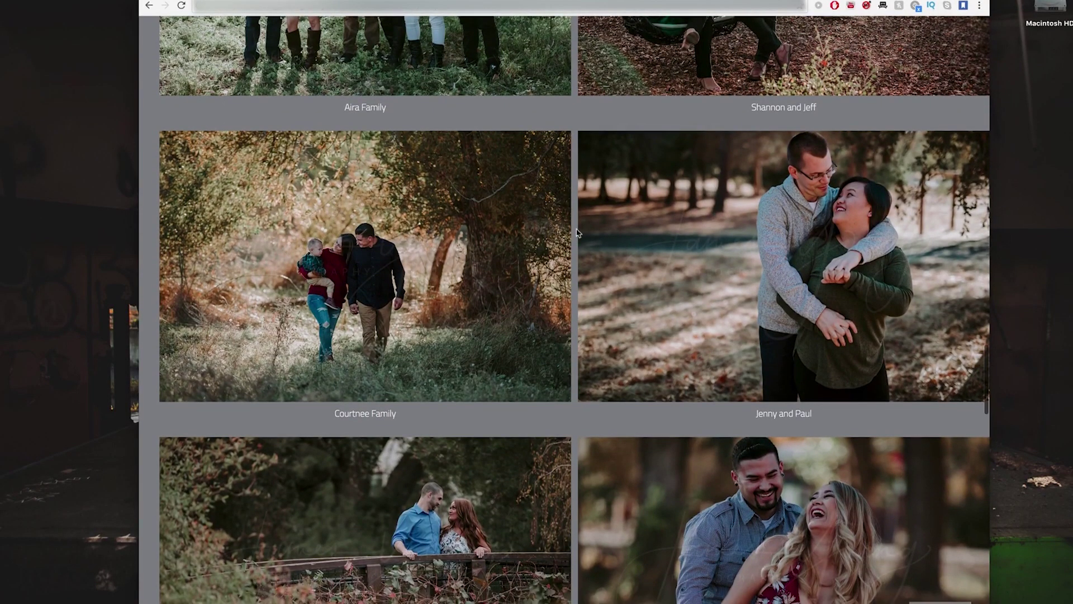
pyautogui.scroll(-3, 577, 233)
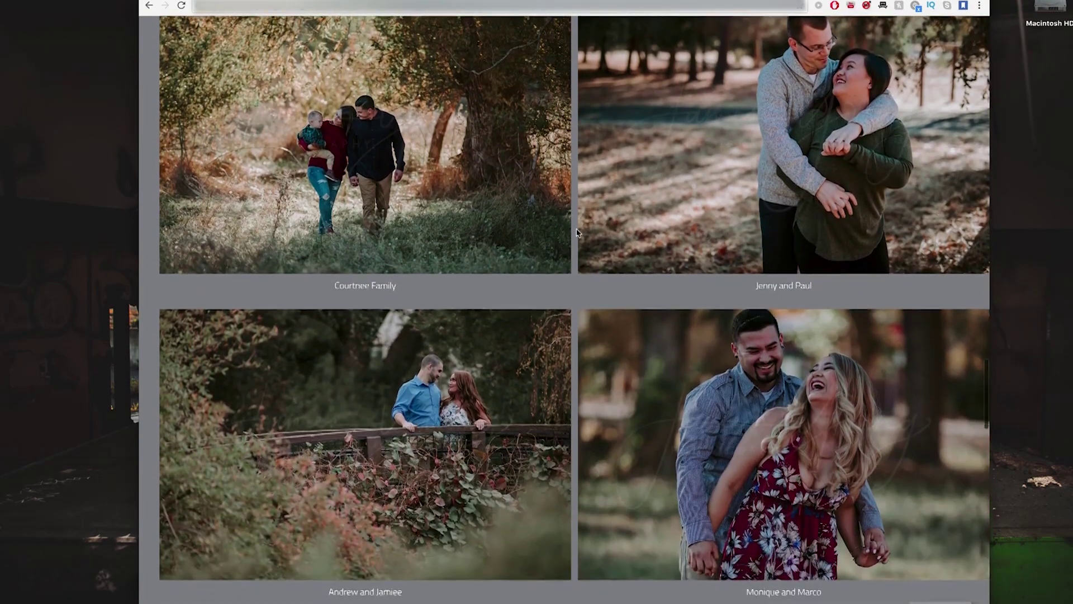
pyautogui.scroll(-4, 577, 232)
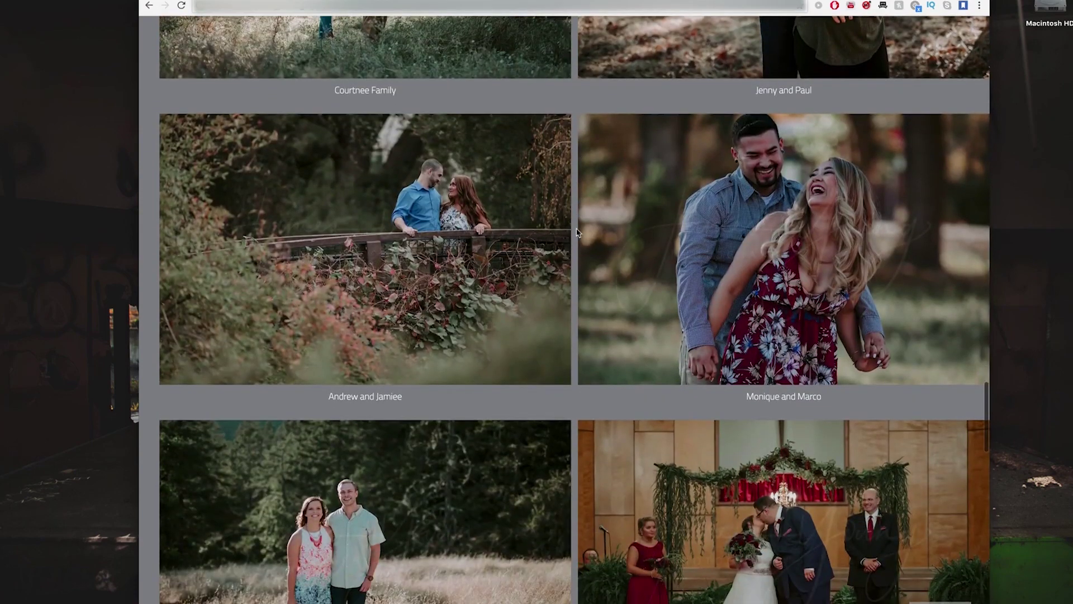
pyautogui.scroll(-1, 577, 233)
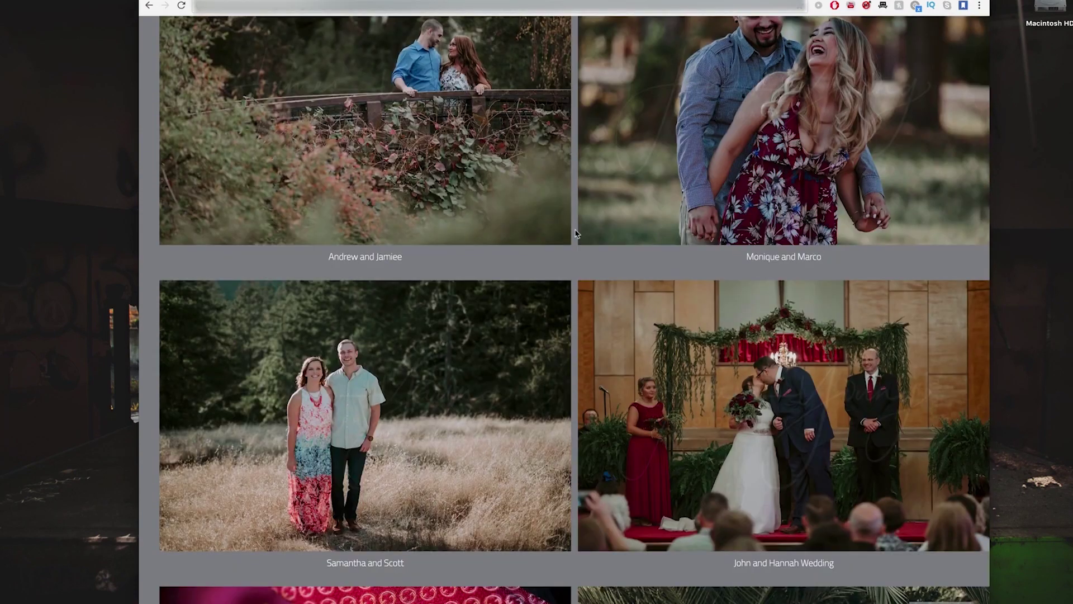
pyautogui.scroll(-3, 577, 233)
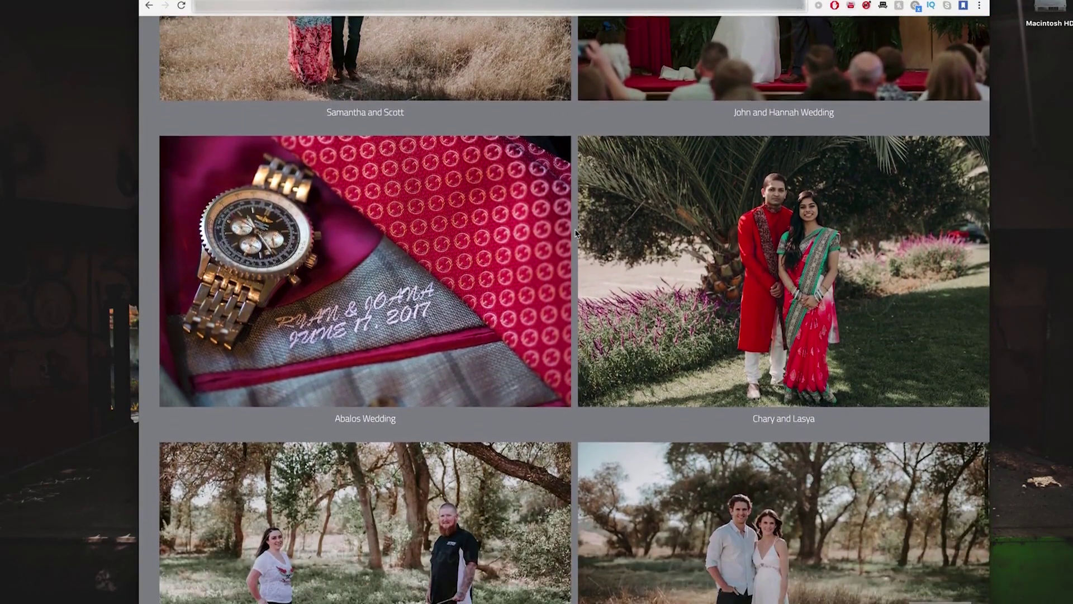
pyautogui.scroll(-3, 576, 233)
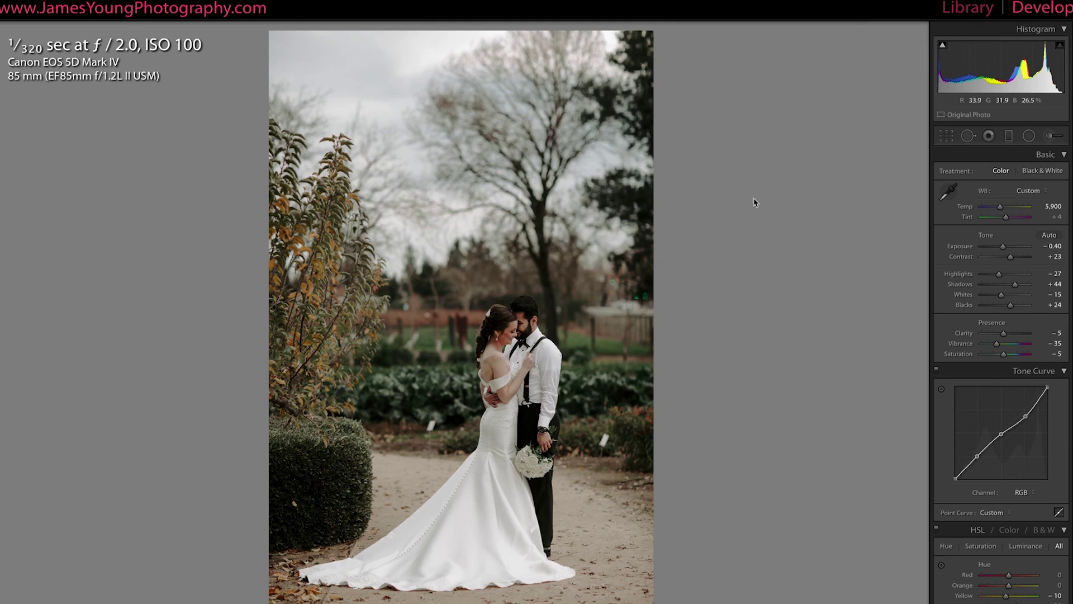
# Enter crop and straighten mode on the garden wedding portrait in Develop.
pyautogui.click(945, 137)
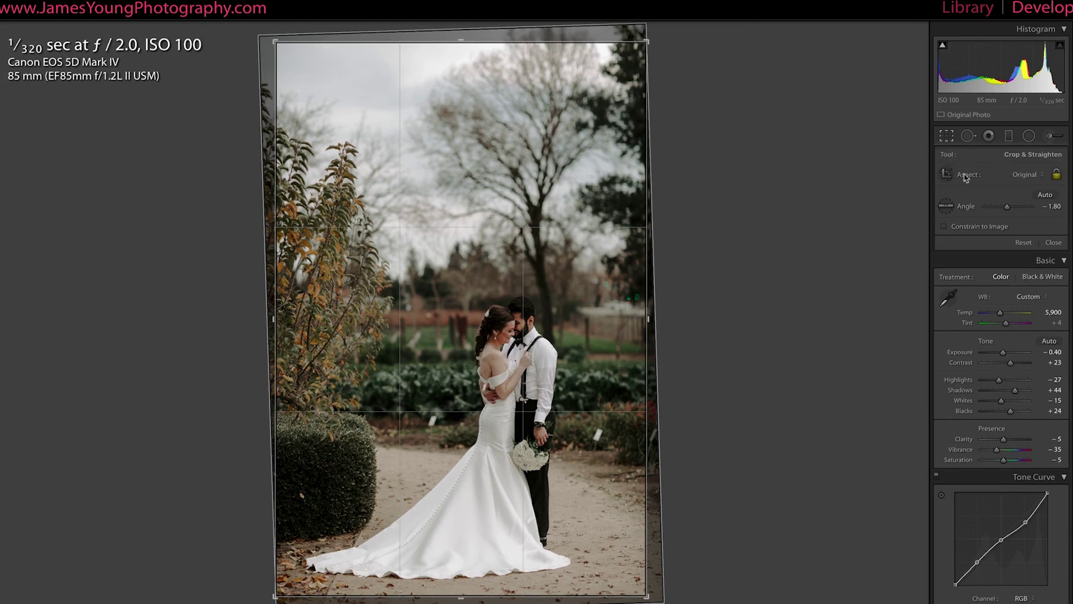
# Set the crop aspect to 4 x 5, move the couple higher, and apply the crop.
pyautogui.click(1033, 180)
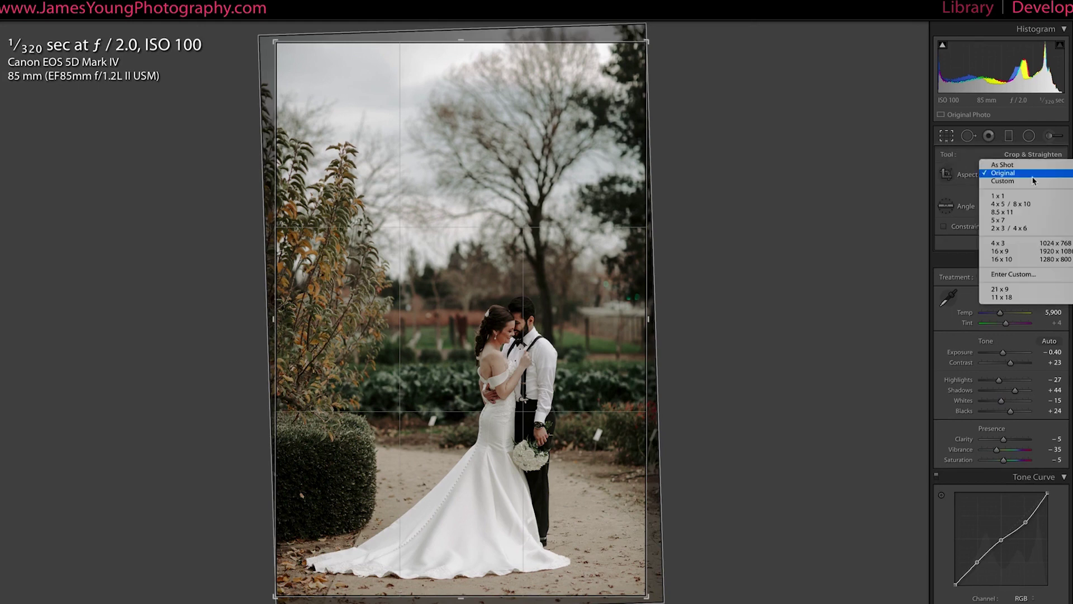
pyautogui.click(1017, 165)
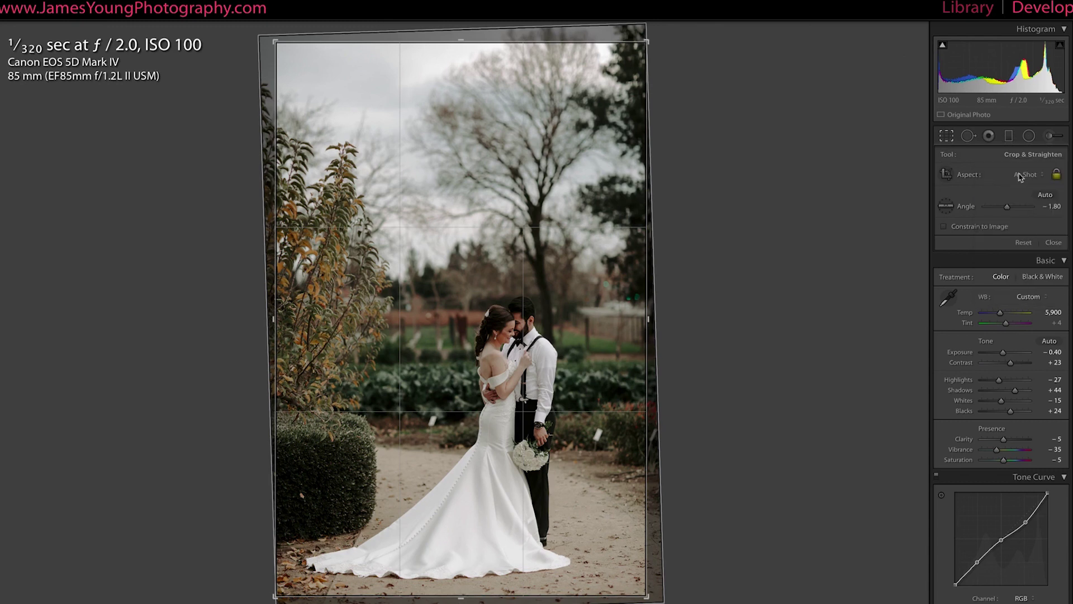
pyautogui.click(1019, 175)
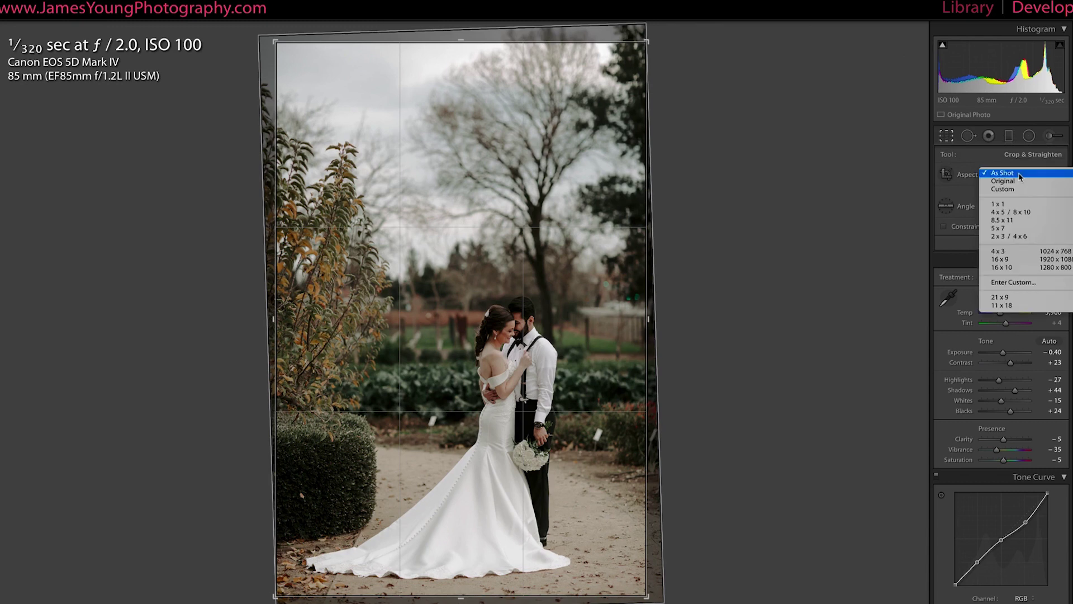
pyautogui.click(1045, 218)
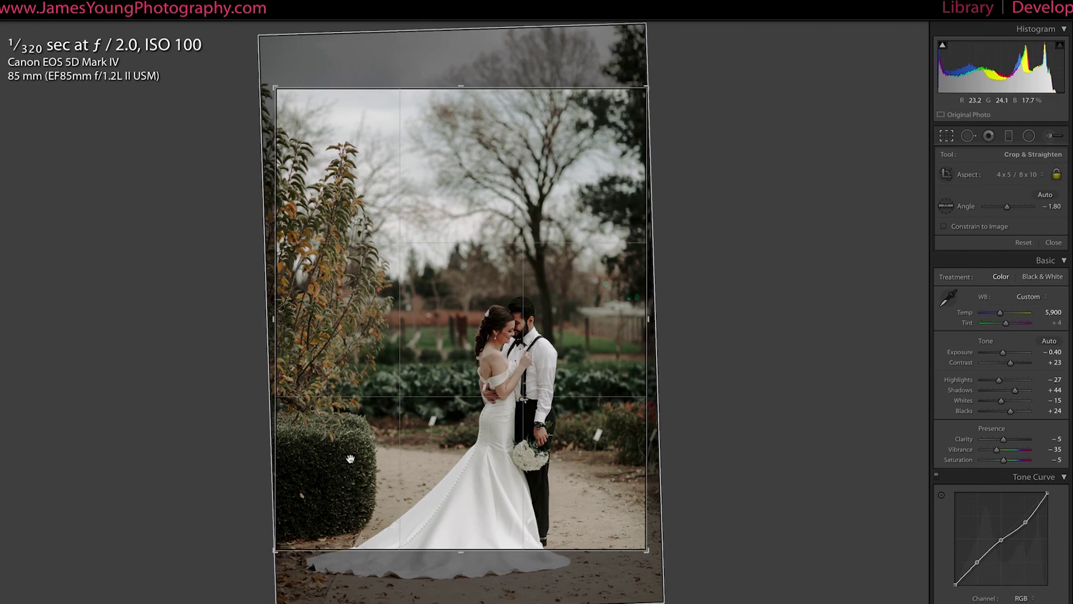
pyautogui.moveTo(475, 416); pyautogui.dragTo(478, 370)
pyautogui.press('Return')
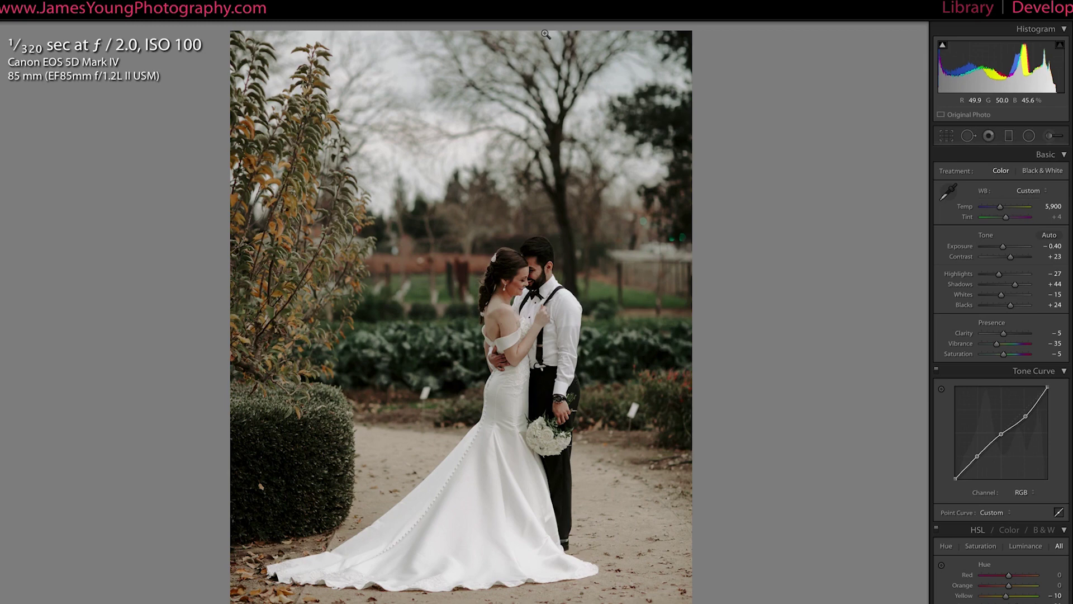
# Crop the wedding photo to a square 1 x 1 aspect and apply it.
pyautogui.click(946, 137)
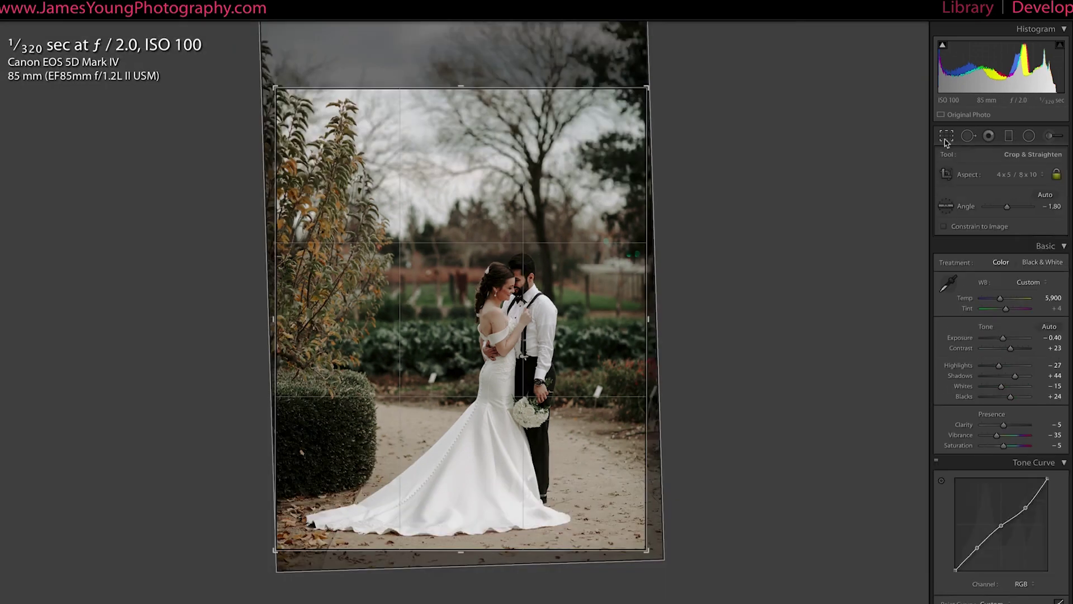
pyautogui.click(1006, 175)
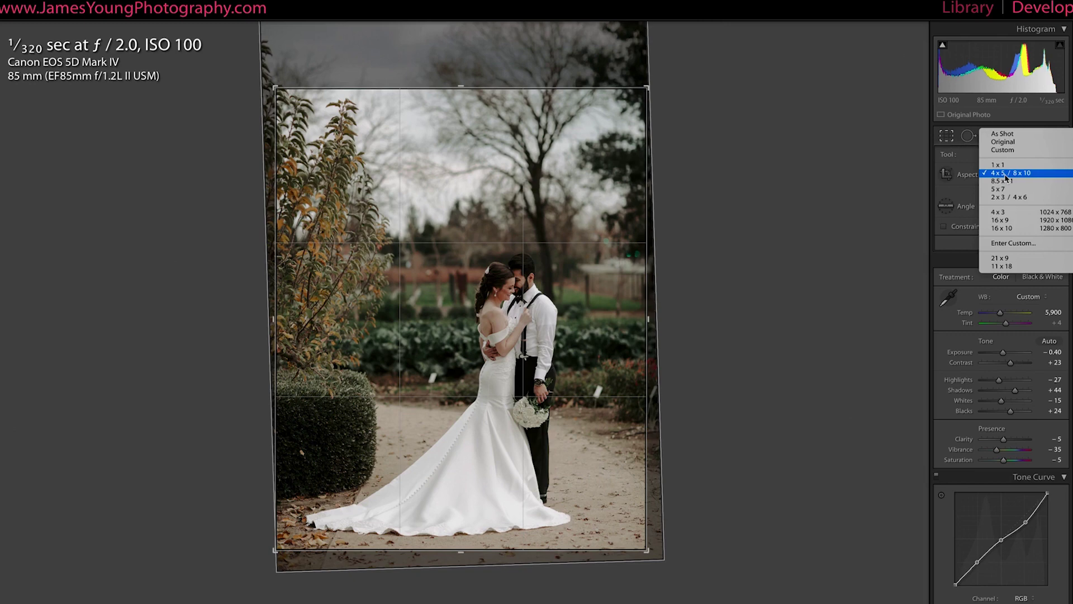
pyautogui.click(998, 165)
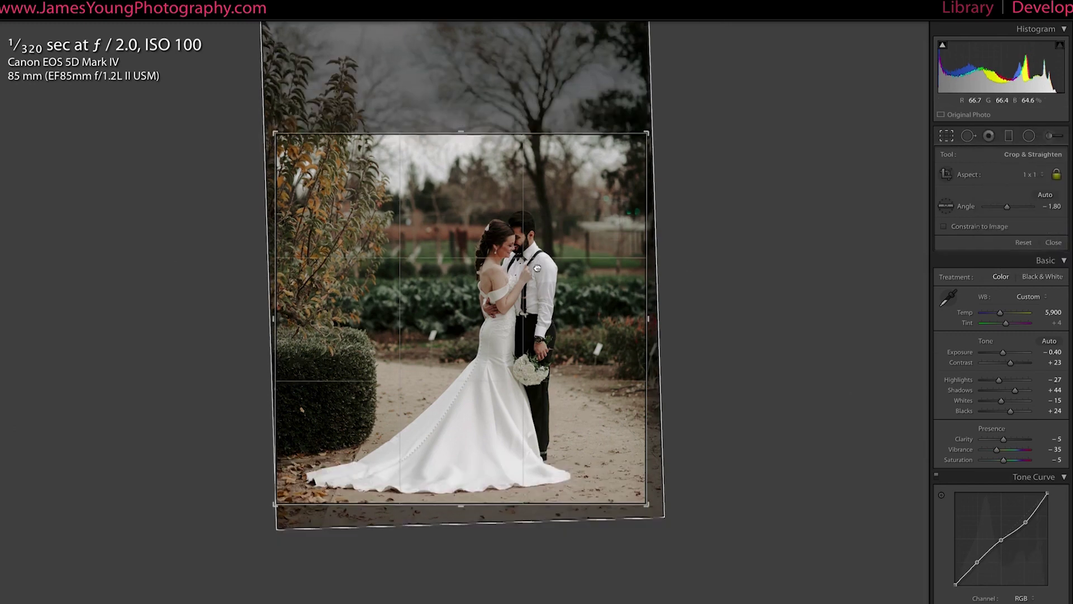
pyautogui.press('Return')
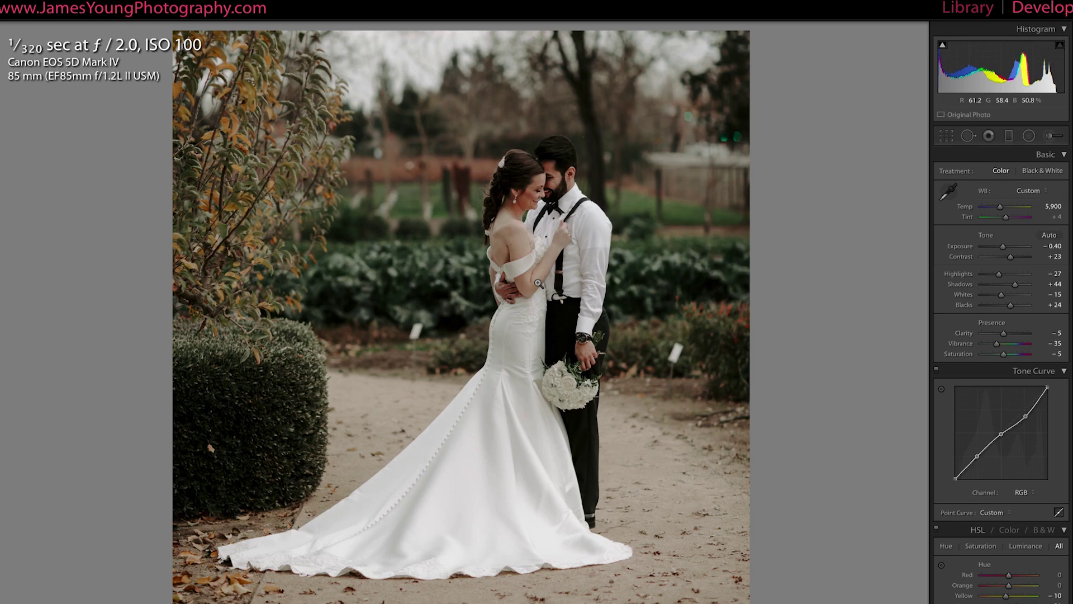
# Re-crop the photo to 4 x 5 proportions and apply the crop.
pyautogui.click(947, 135)
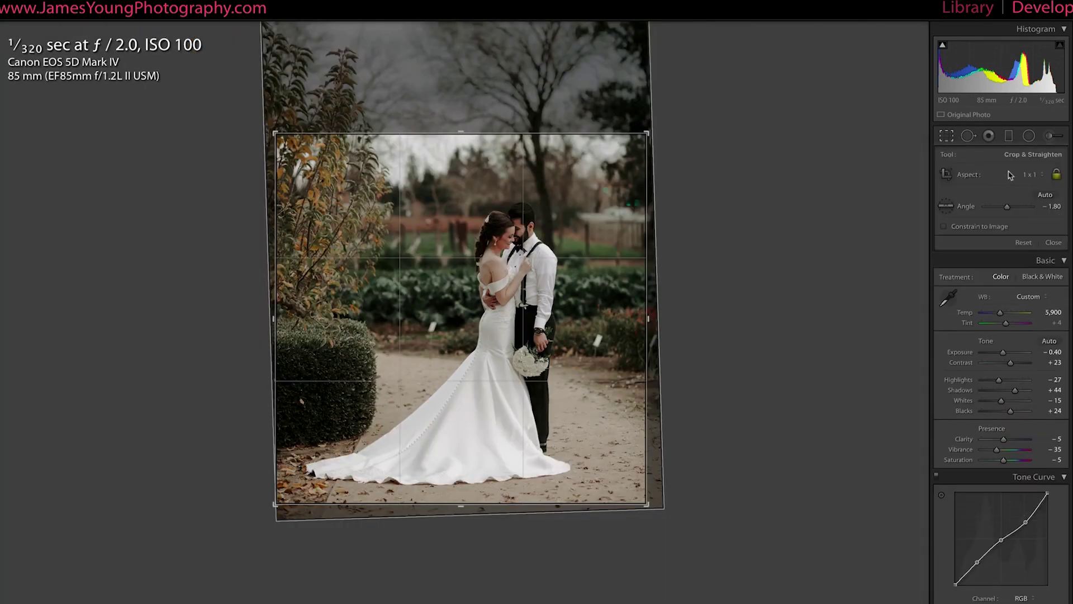
pyautogui.click(1028, 178)
pyautogui.click(1027, 181)
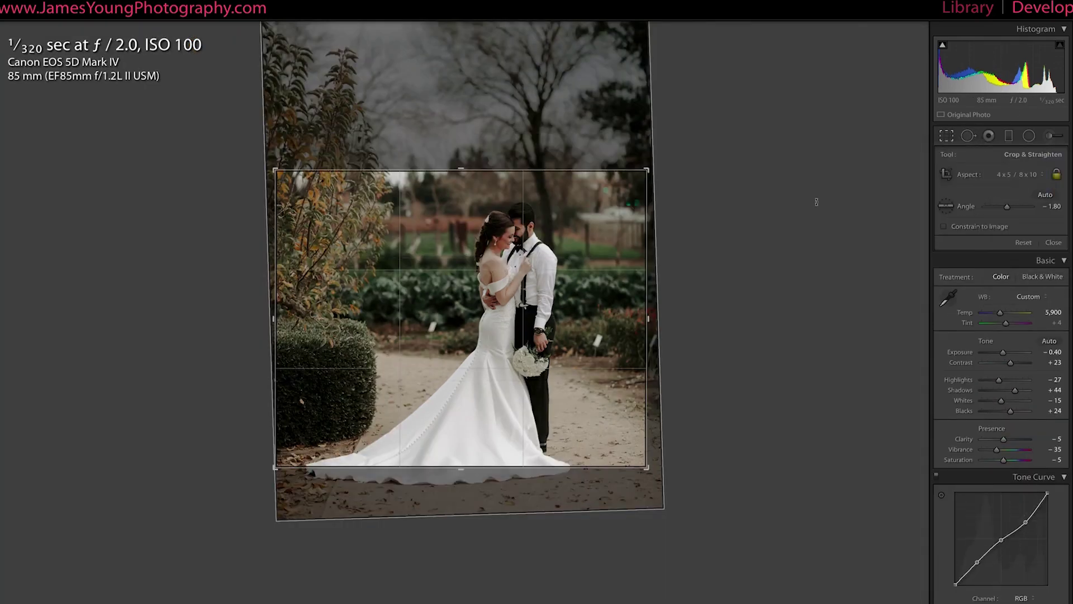
pyautogui.press('Return')
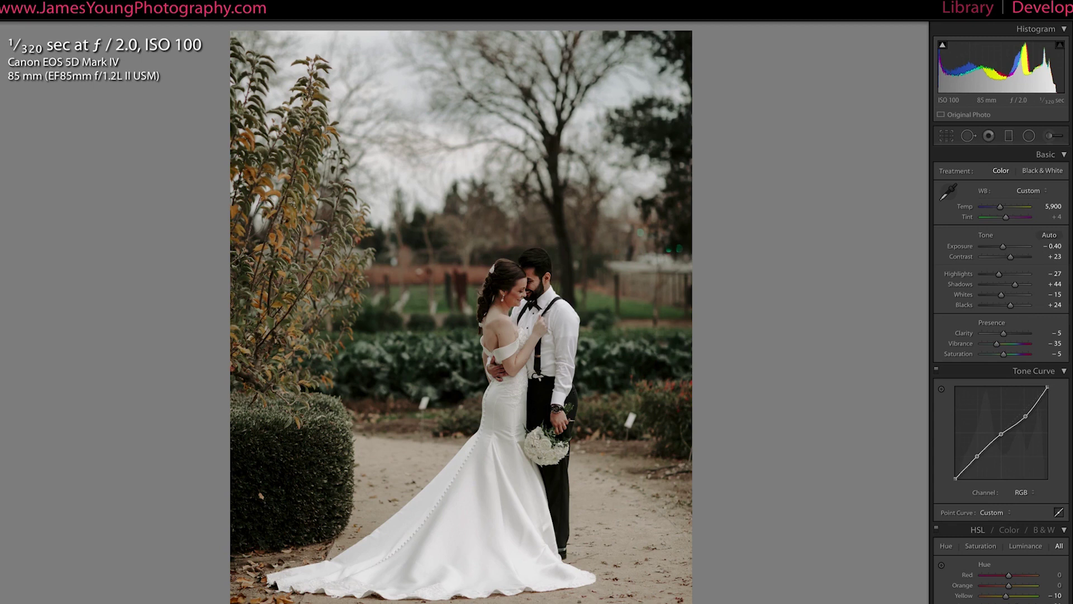
pyautogui.click(78, 0)
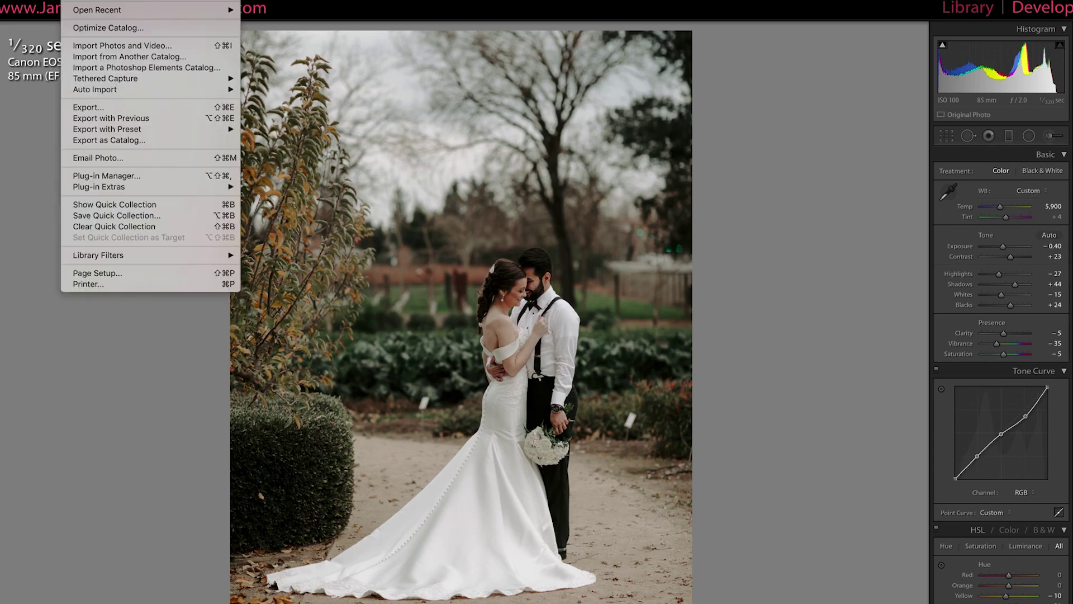
# Open the Export One File dialog from the File menu.
pyautogui.click(129, 110)
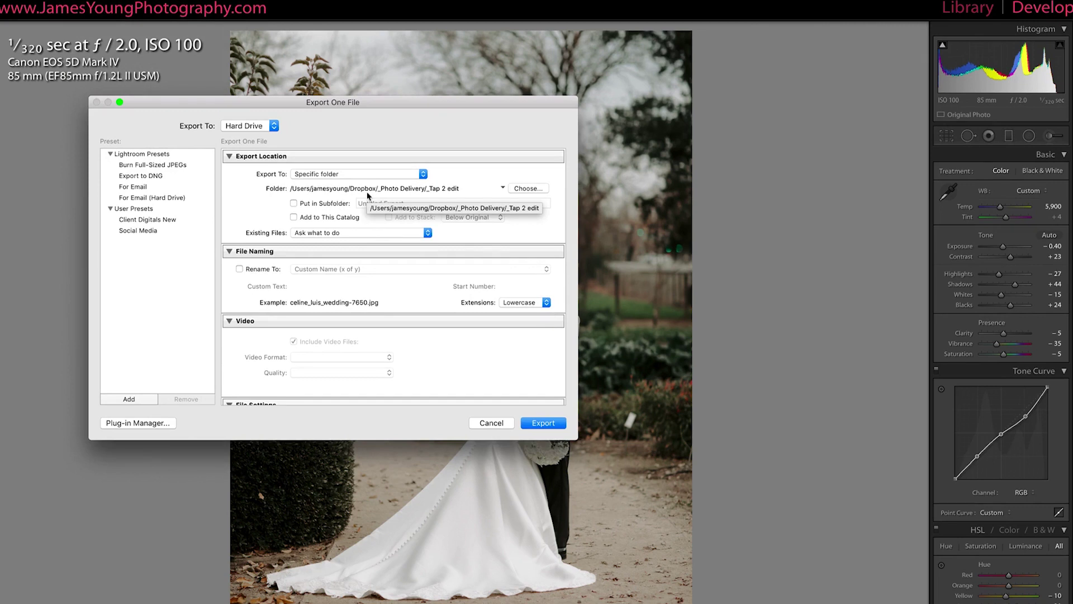
# Scroll to File Settings and Image Sizing, and uncheck Resize to Fit.
pyautogui.scroll(-10, 484, 267)
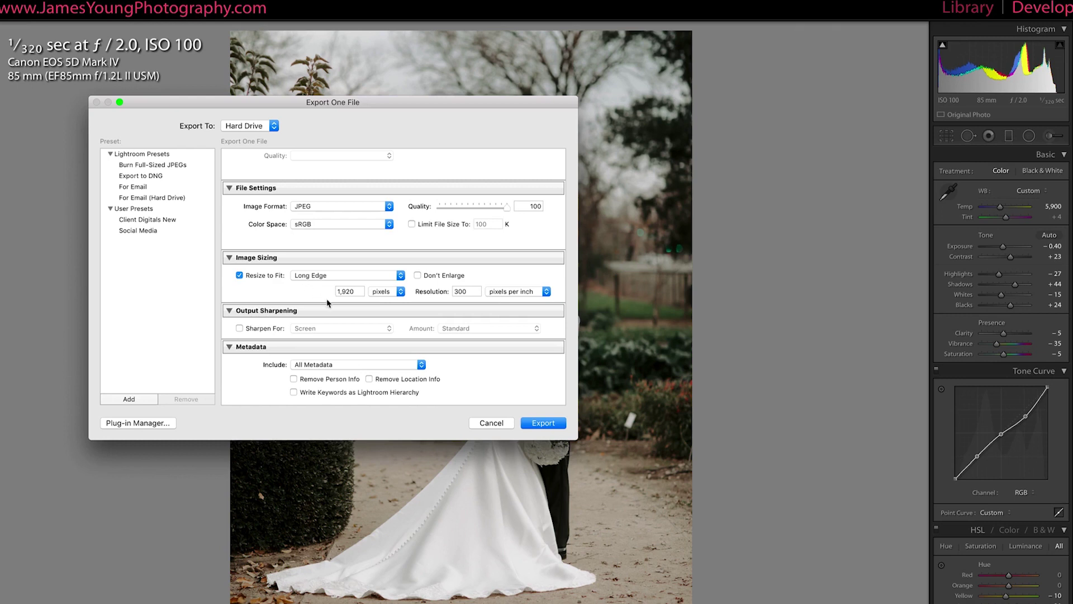
pyautogui.click(266, 276)
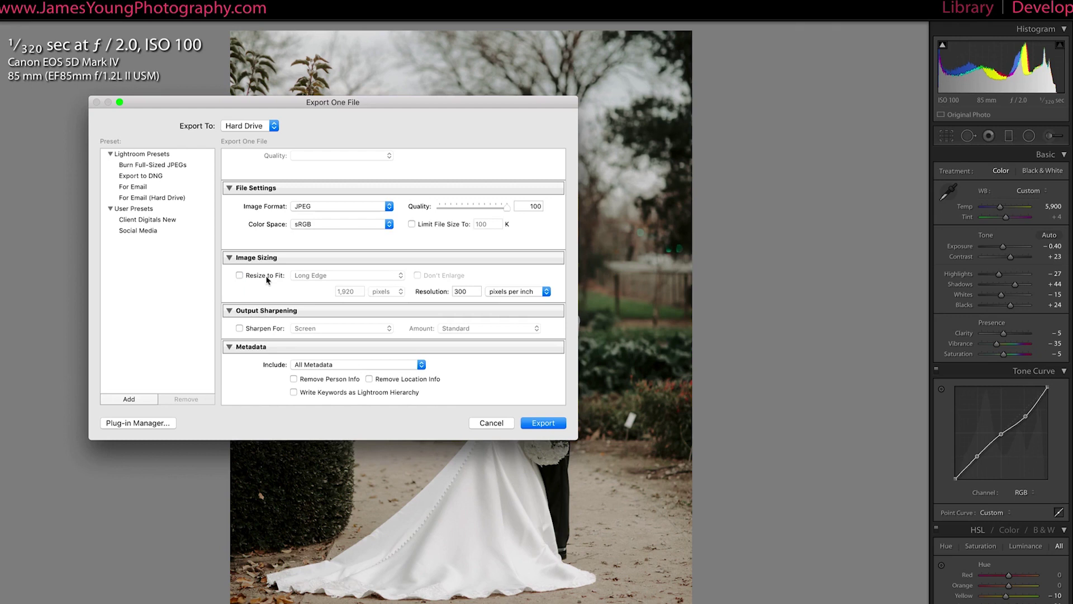
# Re-enable Resize to Fit with Long Edge at 1,920 pixels.
pyautogui.click(267, 278)
pyautogui.click(302, 279)
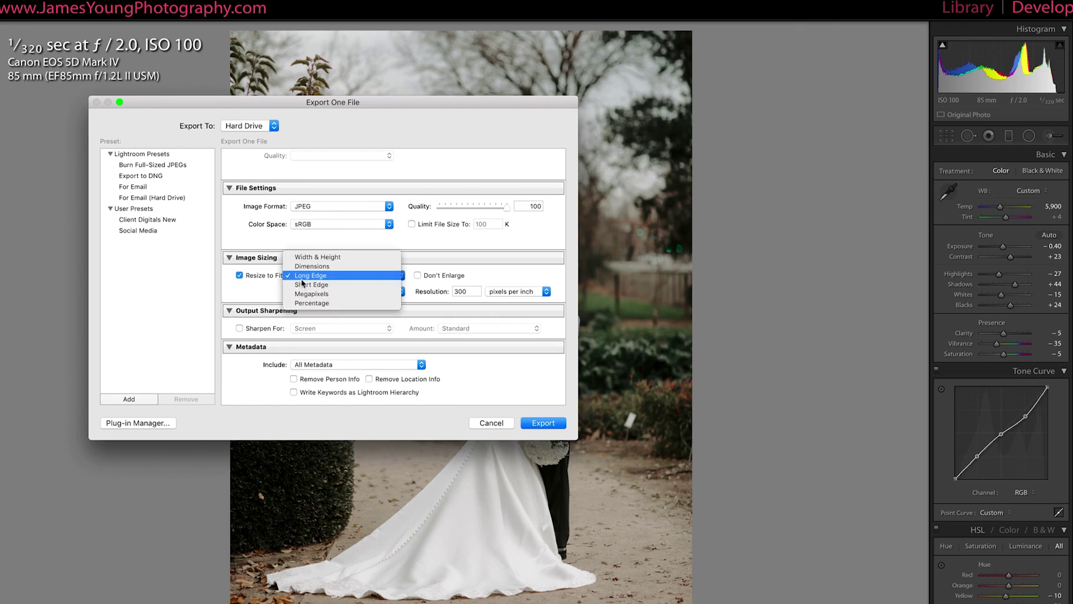
pyautogui.click(473, 275)
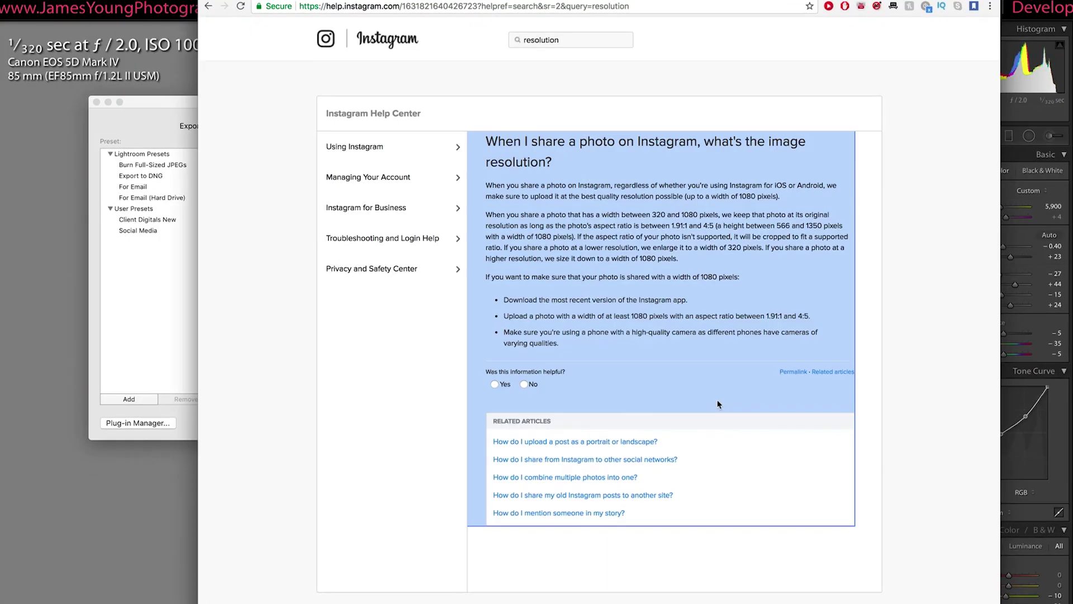
# Highlight Instagram's note about sizing photos down to 1080 pixels, then return to Export.
pyautogui.press('Escape')
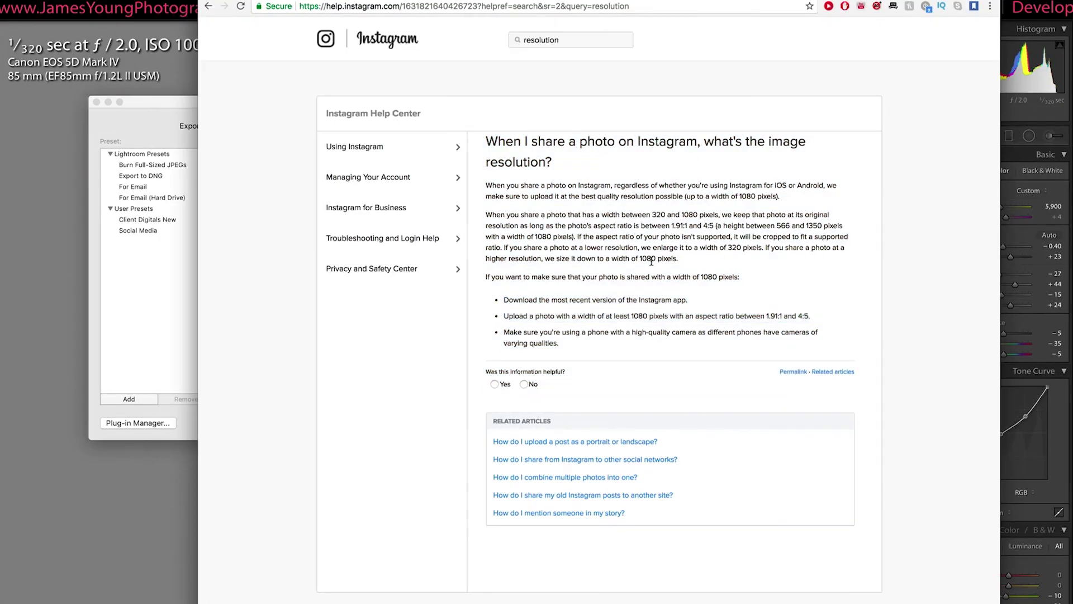
pyautogui.moveTo(726, 259); pyautogui.dragTo(763, 248)
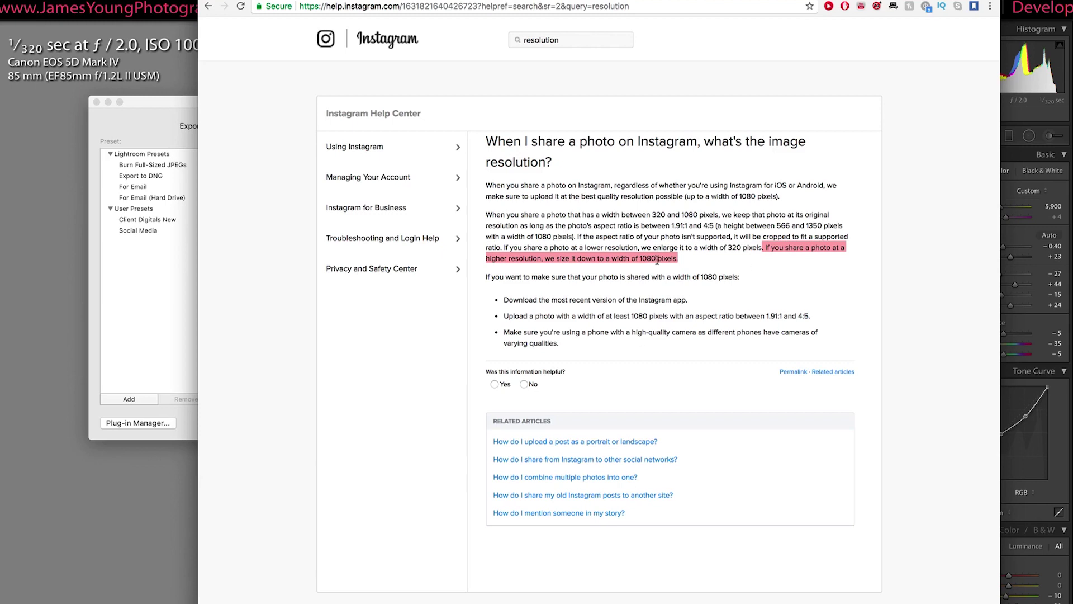
pyautogui.click(159, 132)
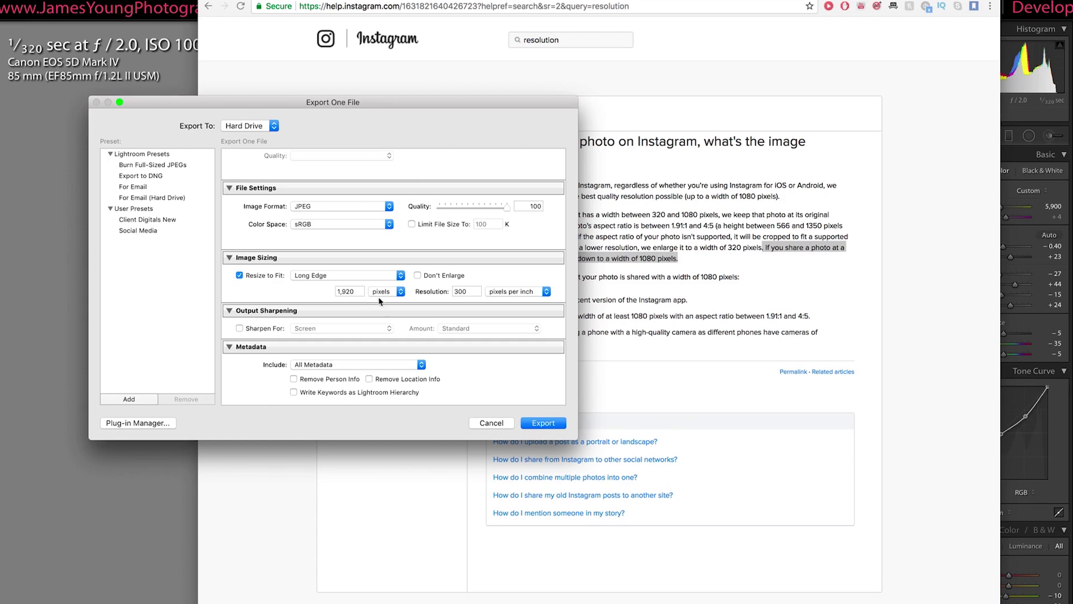
# Check the 300 pixels per inch resolution and scroll to the enabled Watermark setting.
pyautogui.click(470, 291)
pyautogui.click(471, 292)
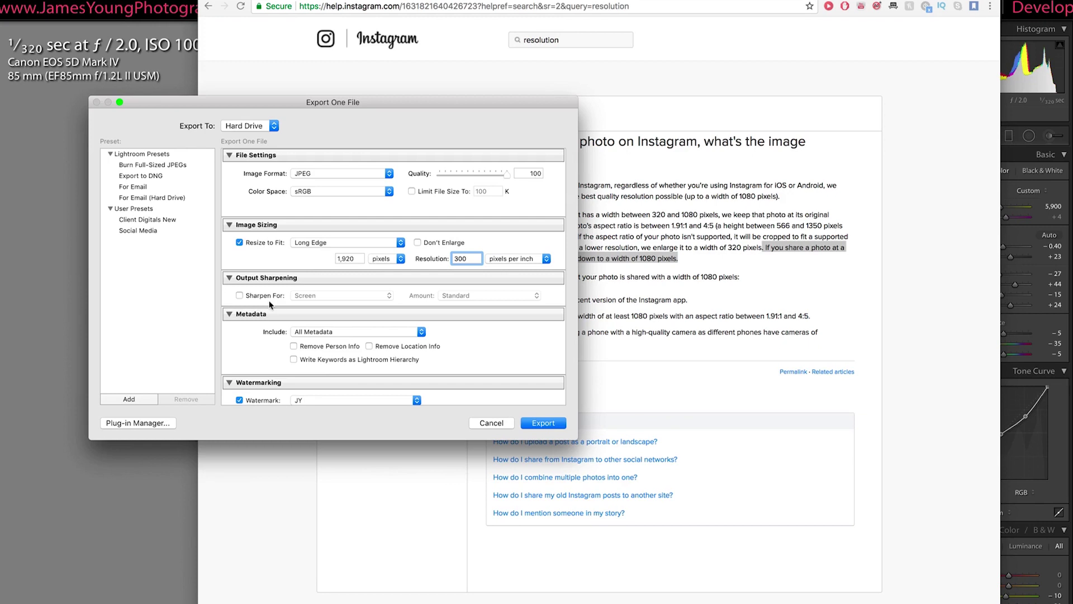
pyautogui.scroll(-2, 269, 304)
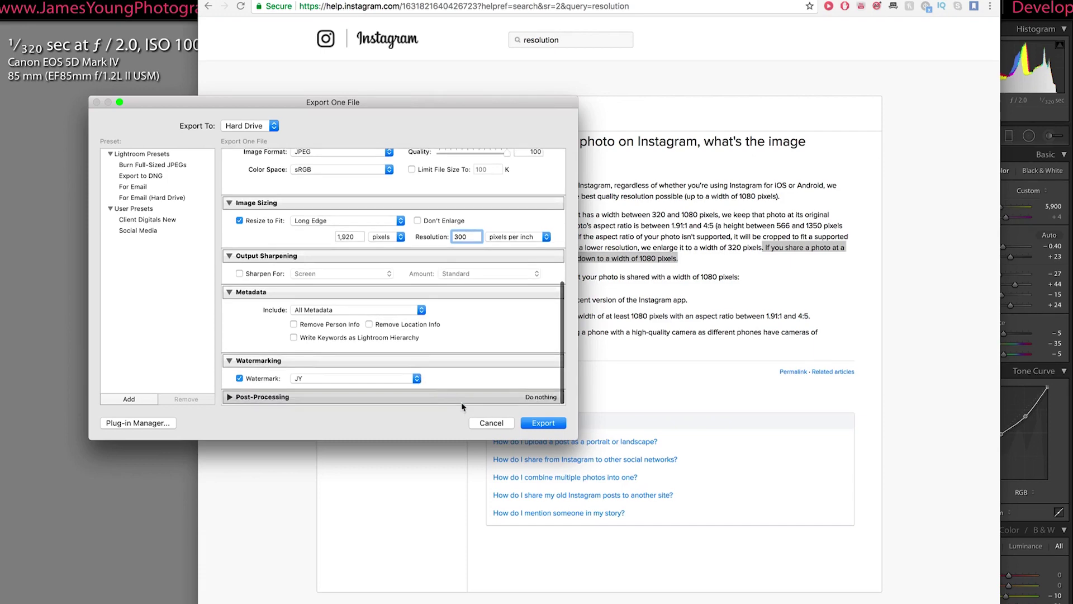
# Cancel the Export One File dialog without exporting.
pyautogui.click(488, 426)
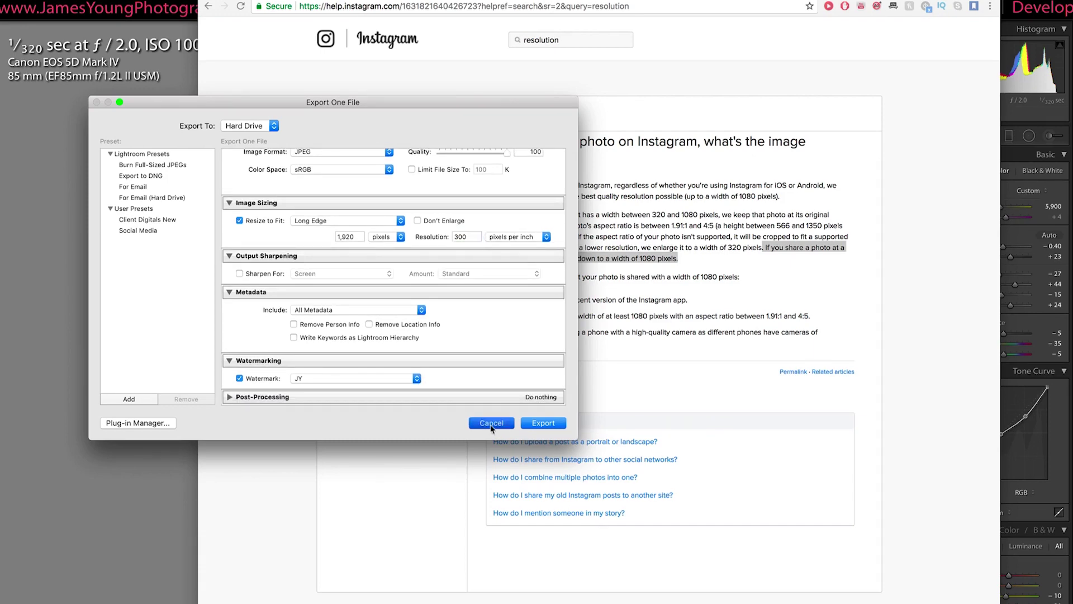